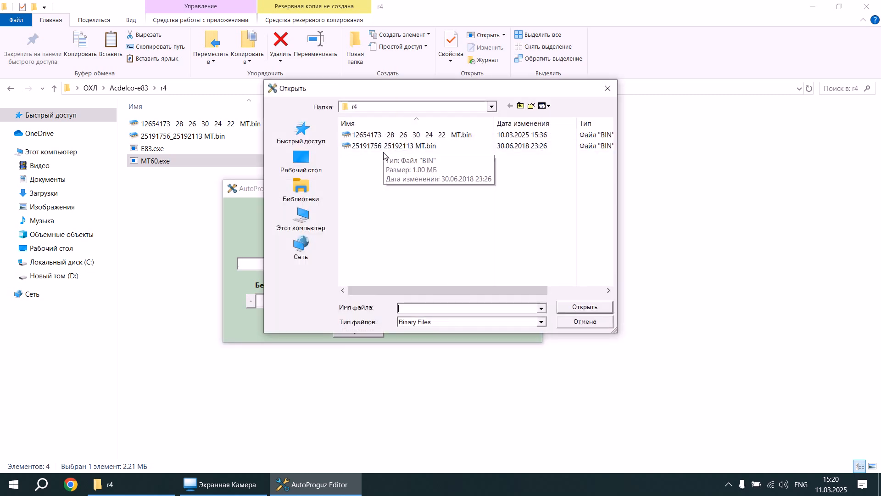
Load 25191756_25192113 MT.bin and set Бензин to 80, Газ-40 to 10 and Газ-120 to 5.
double_click(385, 147)
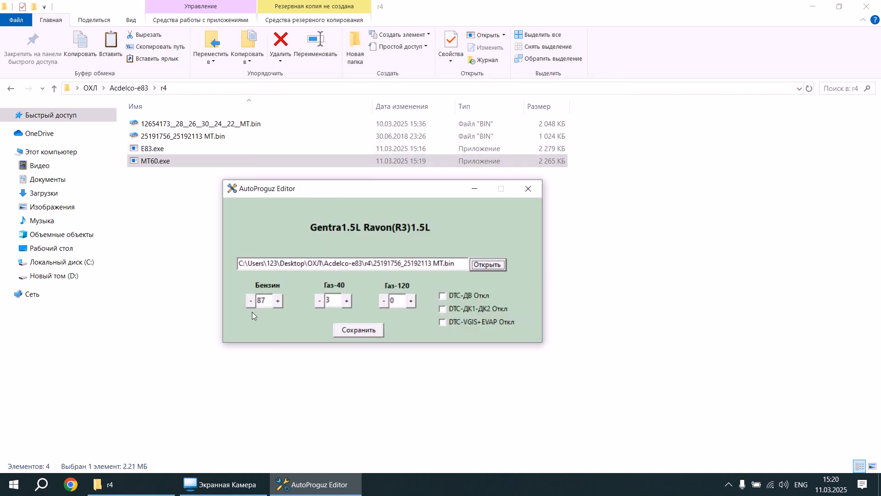
left_click(251, 301)
double_click(345, 304)
left_click(346, 301)
left_click(346, 301)
double_click(346, 301)
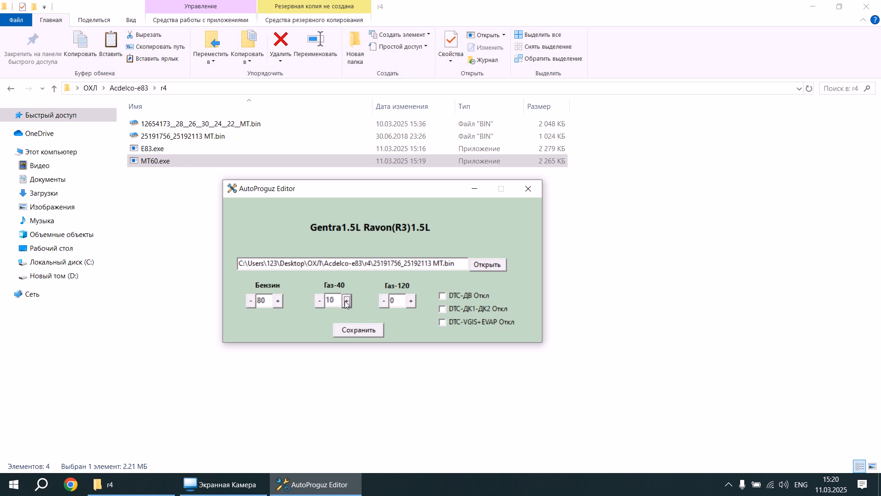
left_click(411, 301)
left_click(411, 300)
double_click(411, 300)
left_click(411, 301)
Enable DTC-ДВ Откл, DTC-ДК1-ДК2 Откл and DTC-VGIS+EVAP Откл, and save the modified firmware file.
left_click(445, 295)
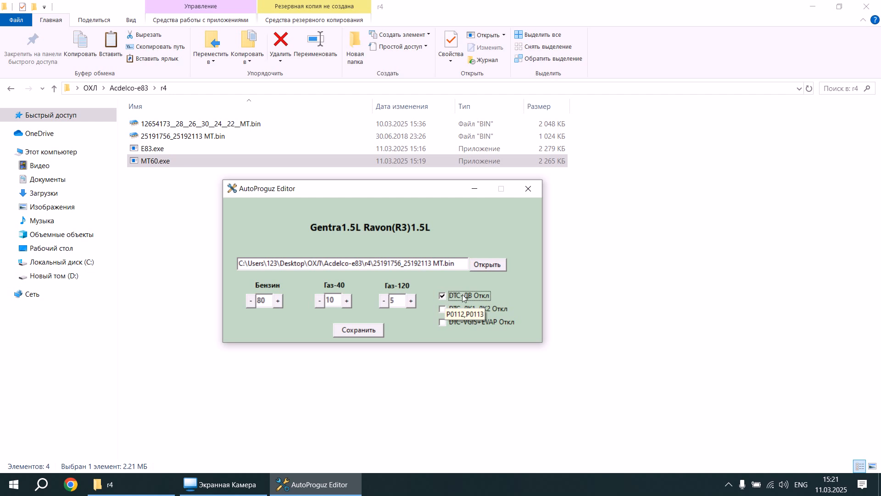
left_click(441, 309)
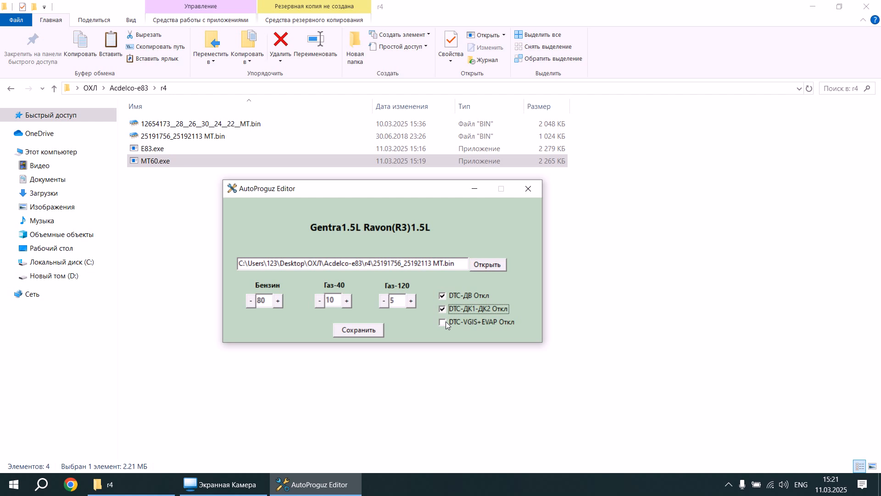
left_click(446, 322)
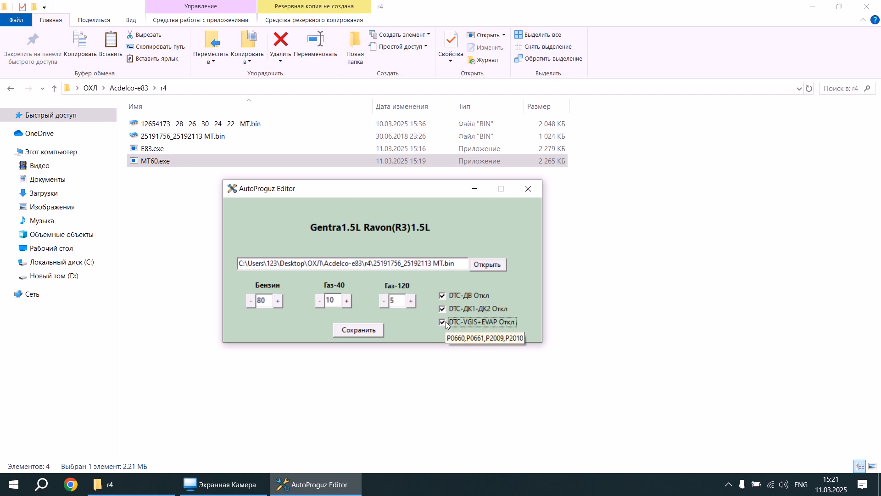
left_click(356, 331)
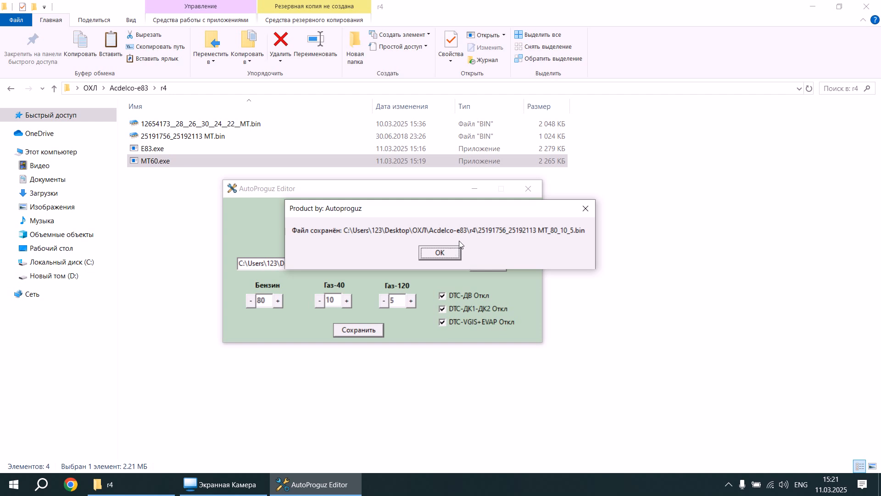
left_click(448, 251)
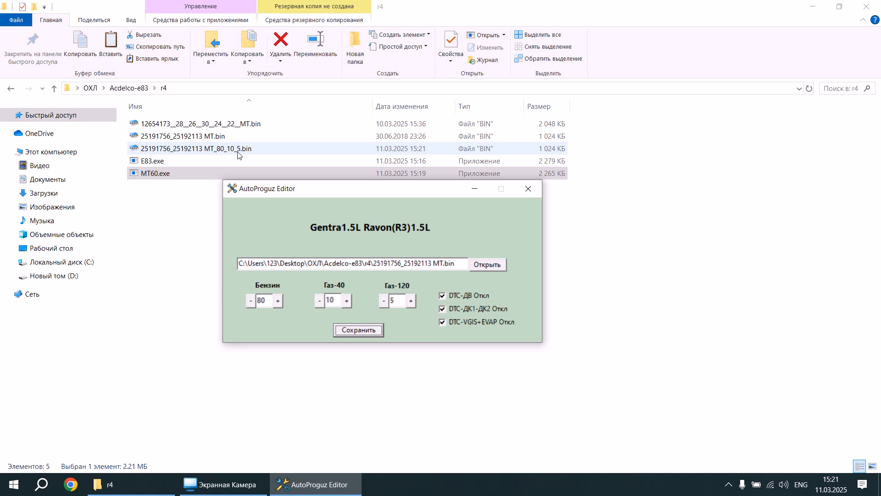
Close the editor and open 25191756_25192113 MT_80_10_5.bin in ChipTuningPRO at the table view of "Корр.УОЗ по Твозд., открытый дроссель".
left_click(528, 188)
double_click(234, 150)
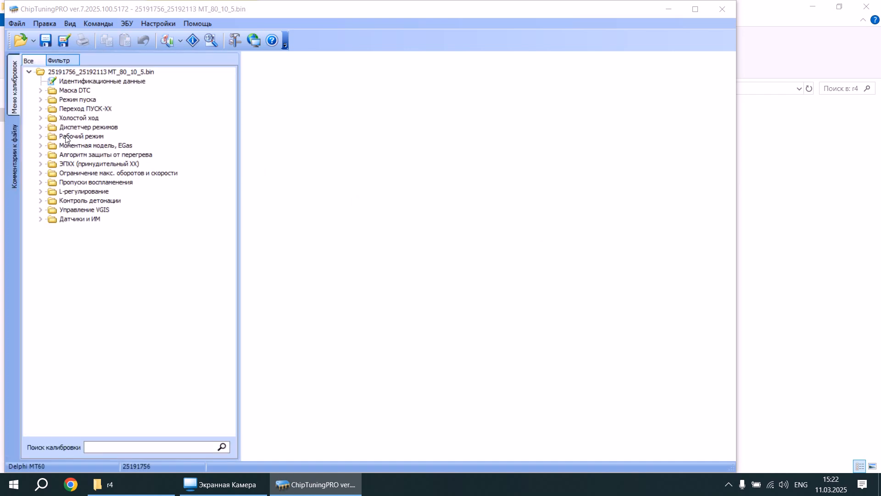
double_click(66, 136)
double_click(75, 173)
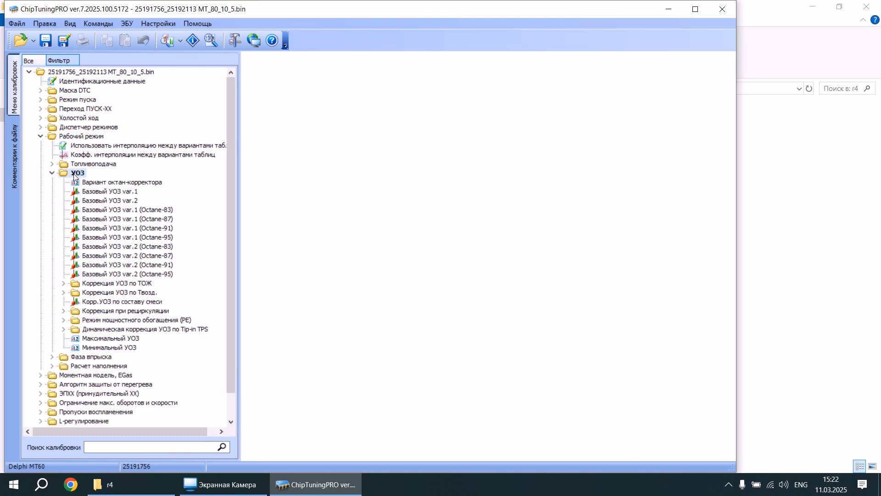
double_click(112, 292)
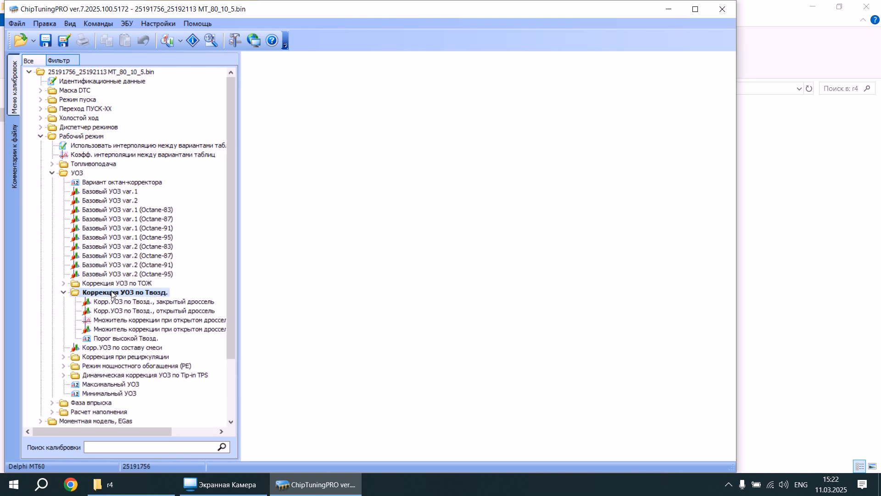
double_click(118, 310)
left_click_drag(443, 256, 385, 122)
left_click(303, 58)
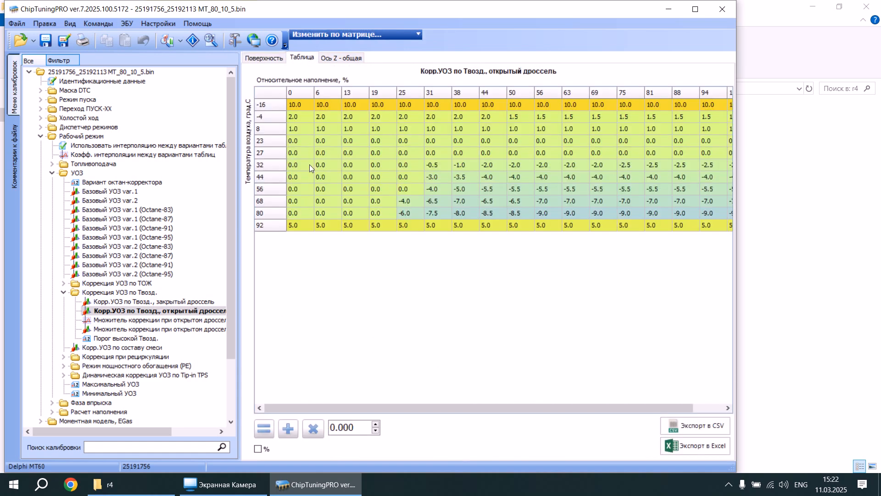
Examine the -16 and 92 degree rows of the open-throttle ignition correction table and close ChipTuningPRO.
left_click_drag(290, 106, 727, 107)
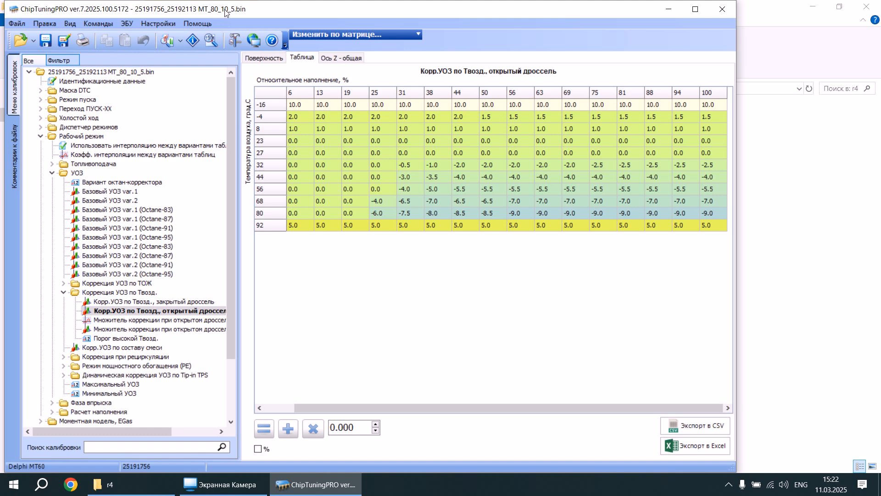
left_click_drag(712, 226, 271, 230)
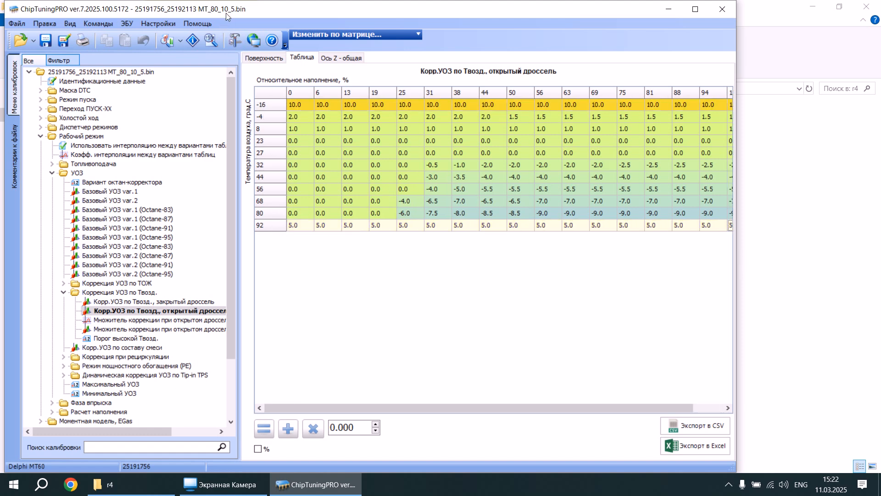
left_click(721, 9)
Launch E83.exe from the r4 folder and load 12654173__28__26__30__24__22__MT.bin into it.
left_click(141, 165)
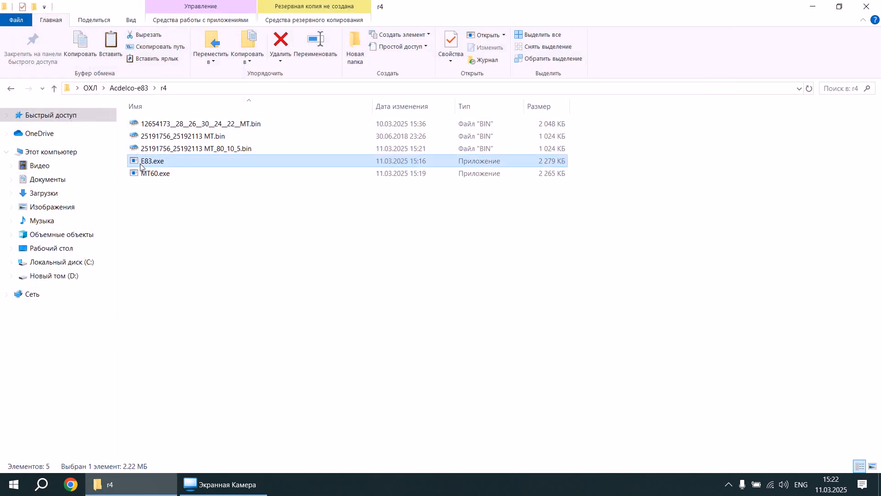
double_click(141, 166)
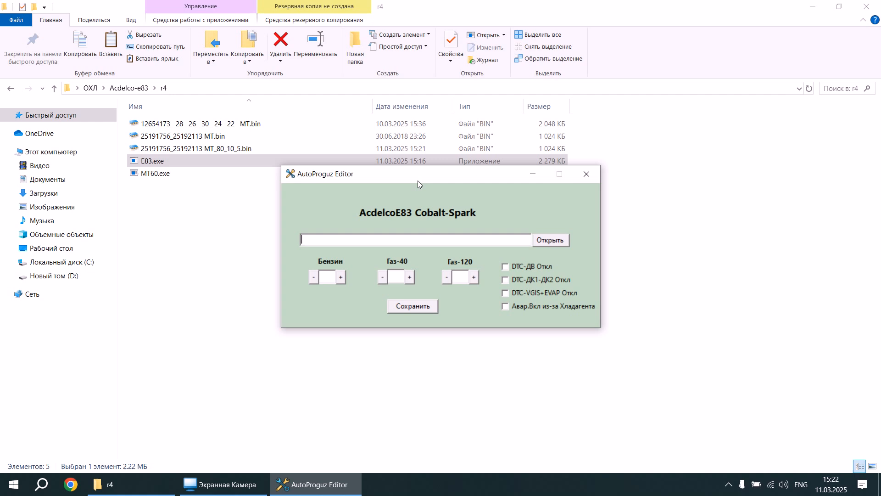
left_click_drag(413, 192, 446, 208)
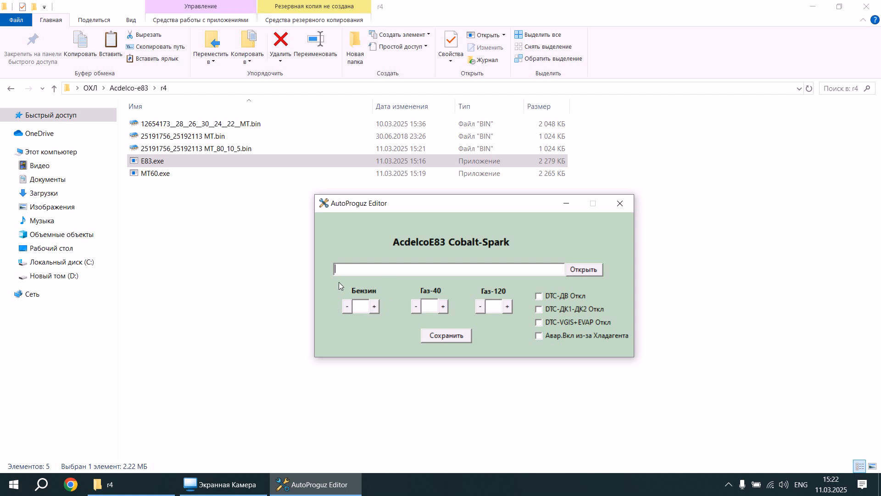
left_click(590, 270)
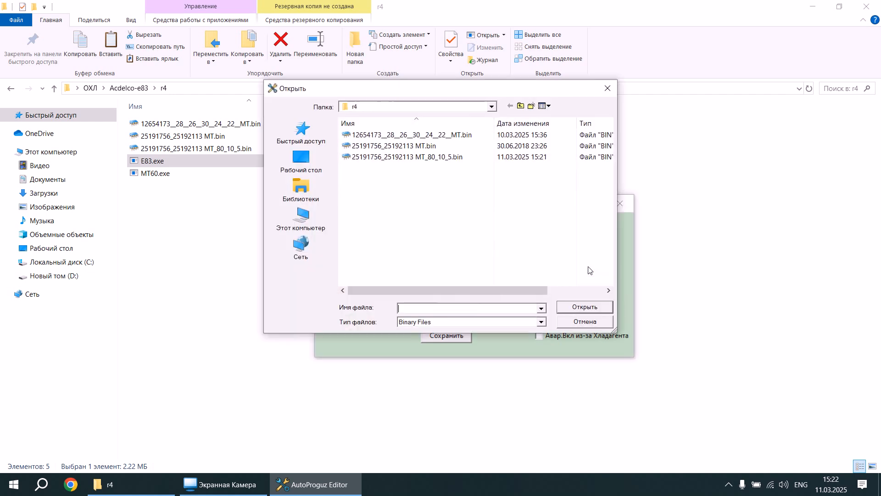
left_click(406, 136)
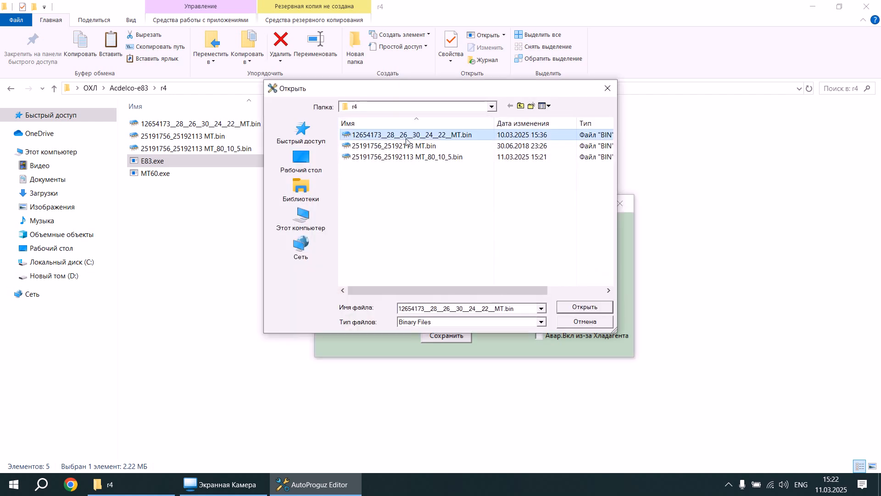
double_click(406, 137)
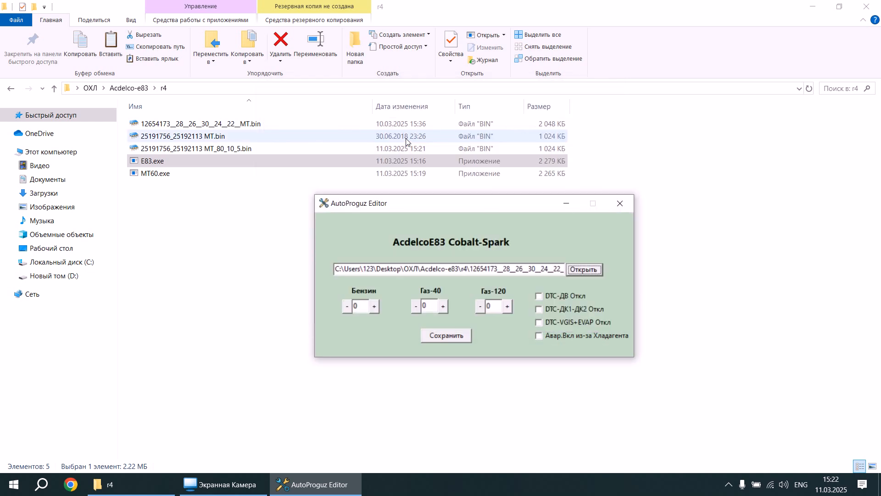
Set the Бензин value to -20 for the loaded AcdelcoE83 firmware.
left_click(346, 306)
left_click(347, 306)
left_click(347, 306)
triple_click(346, 307)
triple_click(346, 307)
triple_click(347, 307)
double_click(347, 306)
double_click(346, 307)
triple_click(346, 306)
Set Газ-40 to 10 and Газ-120 to 20 for the AcdelcoE83 firmware.
left_click(442, 306)
double_click(442, 307)
triple_click(442, 307)
double_click(443, 307)
double_click(443, 307)
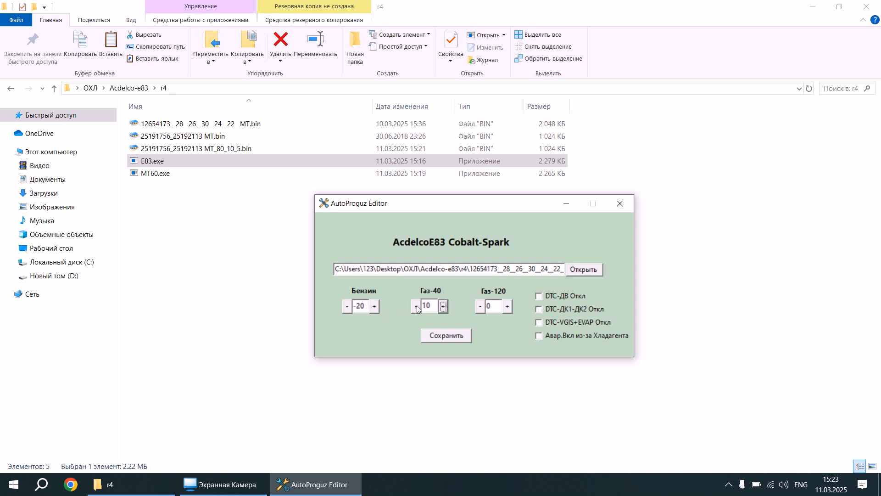
left_click(507, 307)
left_click(508, 307)
Enable the three DTC Откл options and Авар.Вкл из-за Хладагента, and save the modified E83 firmware.
left_click(538, 296)
left_click(541, 307)
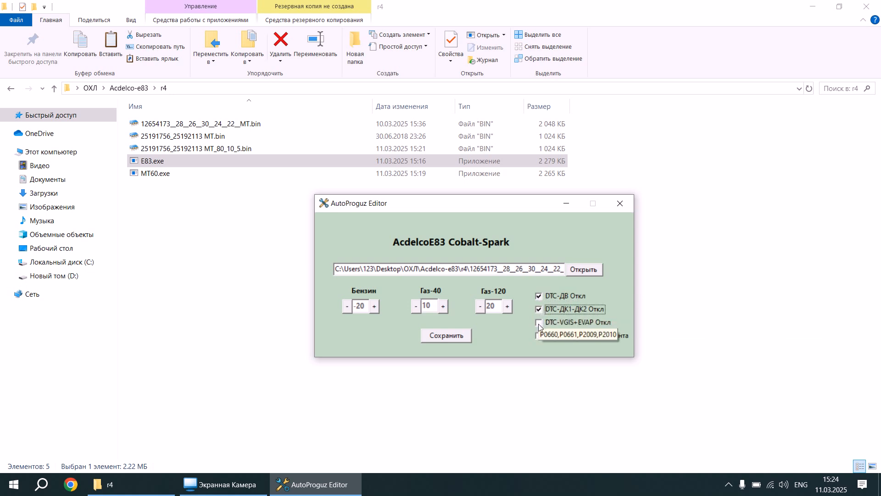
left_click(538, 323)
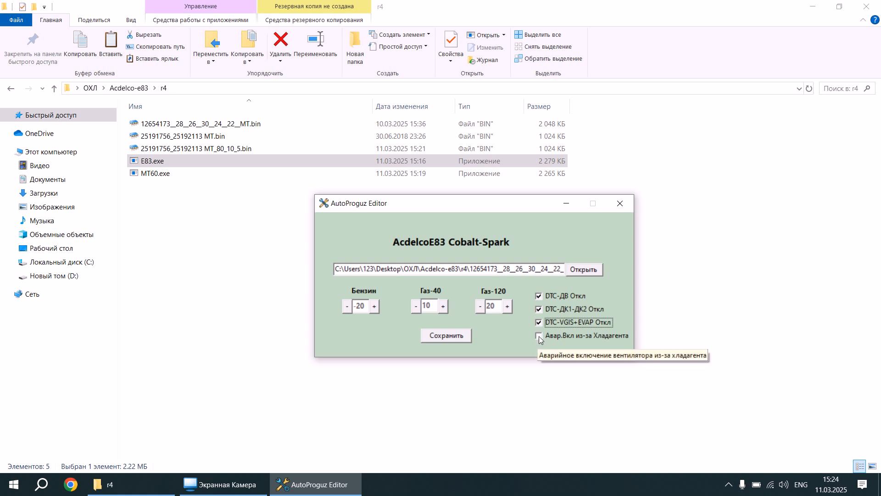
left_click(538, 336)
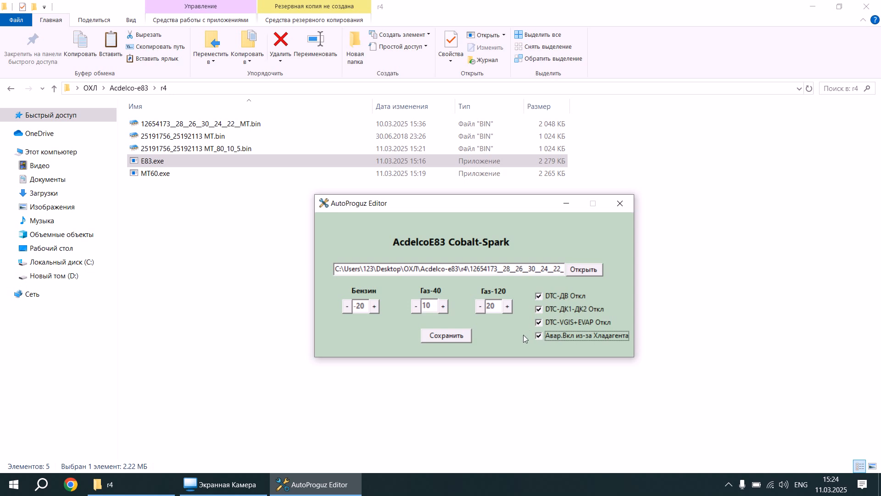
left_click(537, 335)
left_click(455, 336)
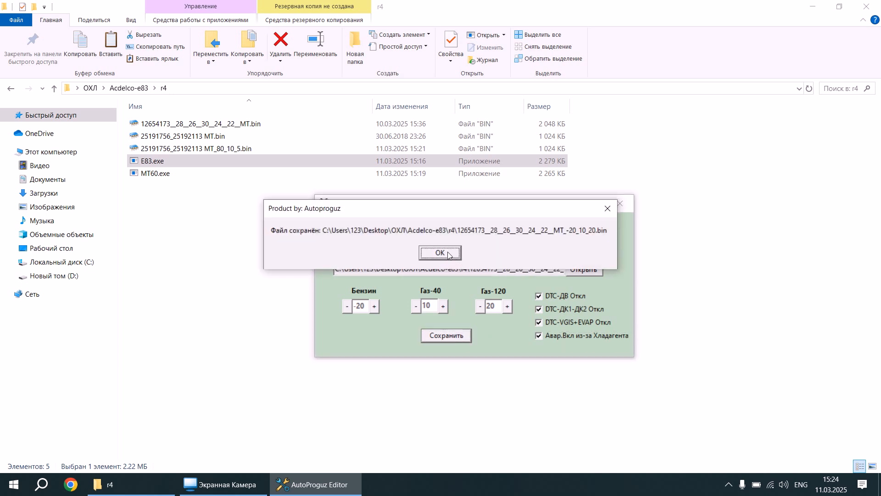
left_click(443, 252)
Compare 12654173__28__26__30__24__22__MT.bin with its MT_-20_10_20.bin version in ChipTuningPRO, and bring the AutoProguz Editor settings into view.
left_click(240, 136)
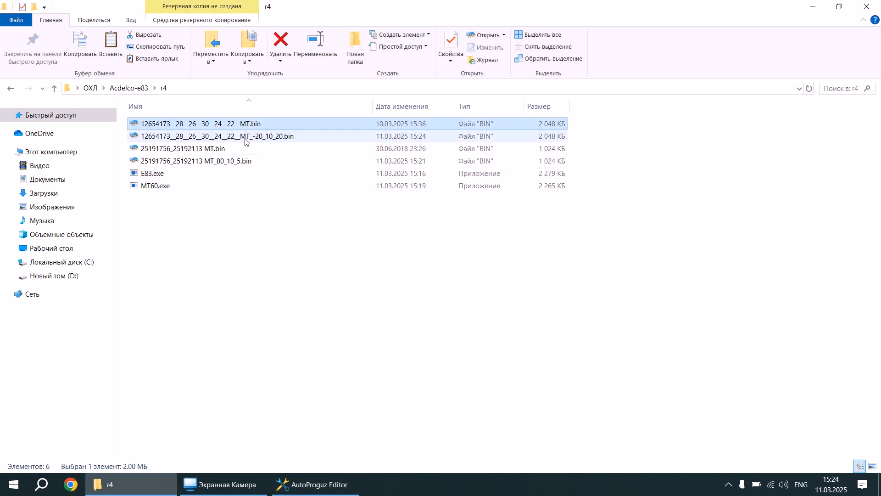
double_click(228, 124)
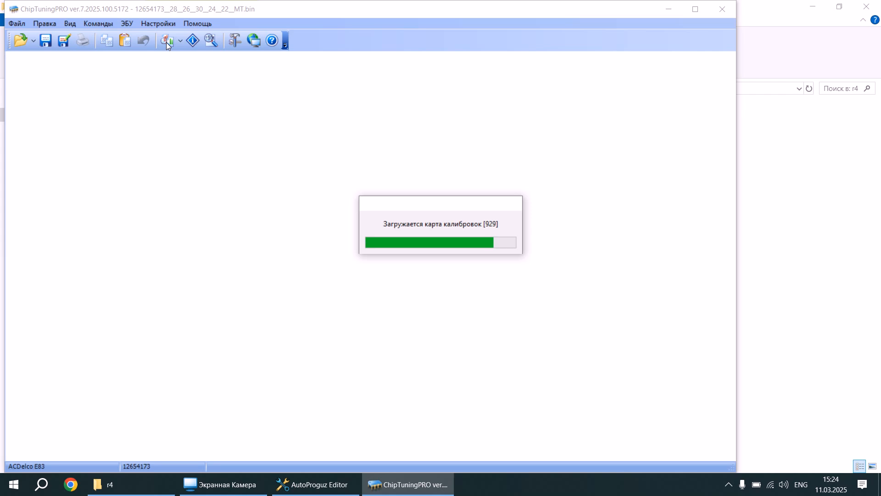
left_click(166, 42)
double_click(264, 166)
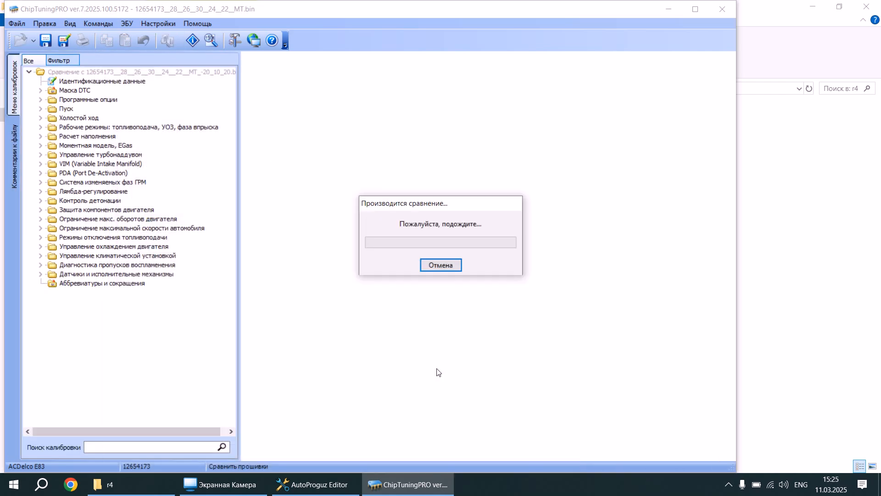
left_click(316, 484)
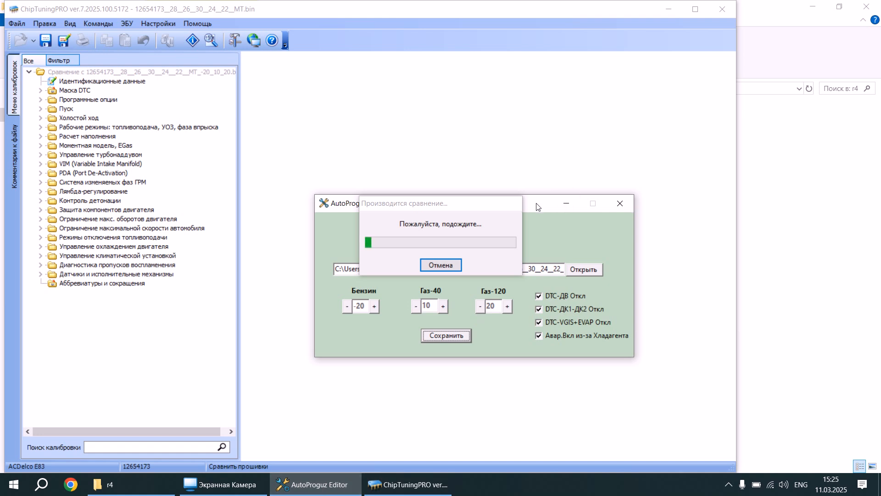
left_click_drag(536, 206, 478, 76)
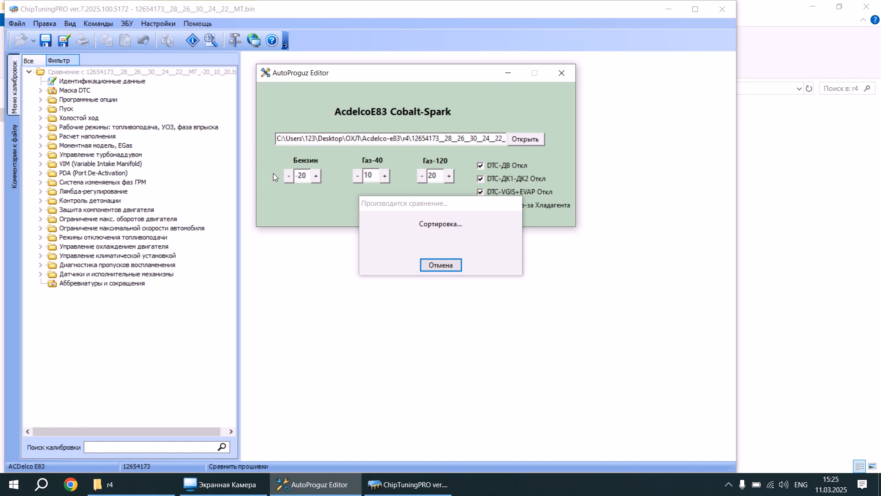
Examine the compared surface of the map "Базовый УОЗ, Lo-octane" from the УОЗ group of the operating modes.
double_click(80, 129)
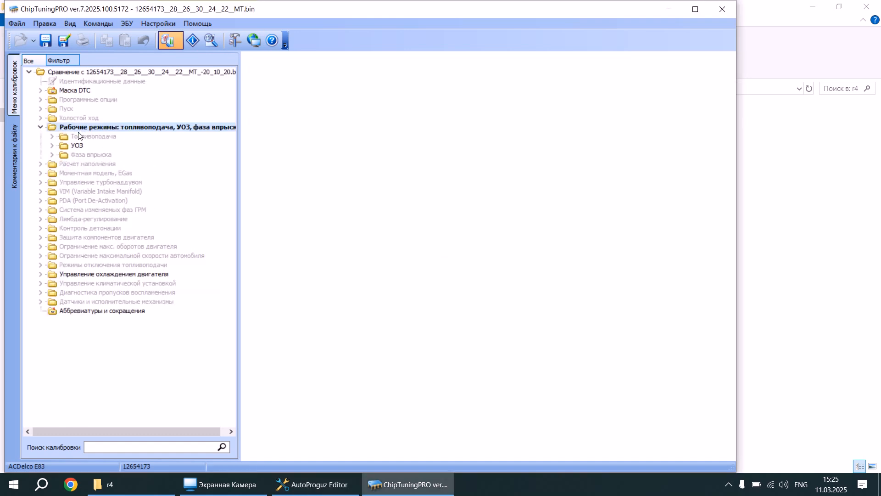
left_click(75, 145)
double_click(77, 146)
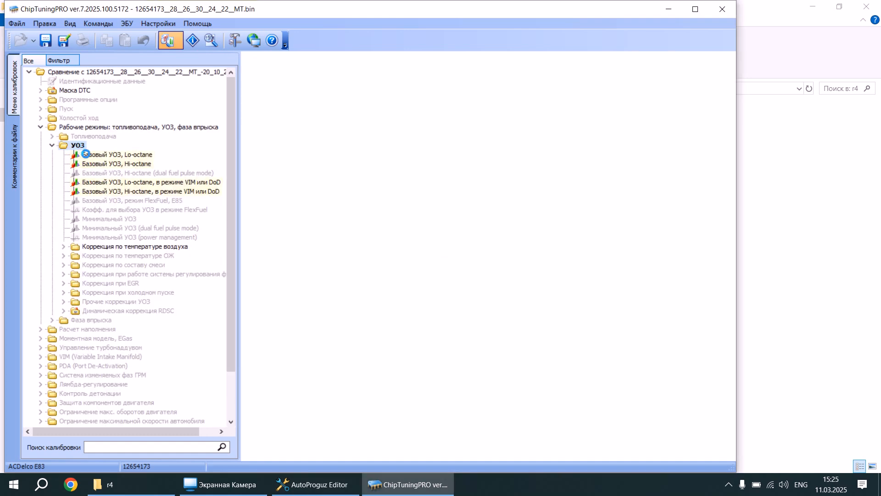
left_click(94, 154)
left_click_drag(339, 194, 367, 230)
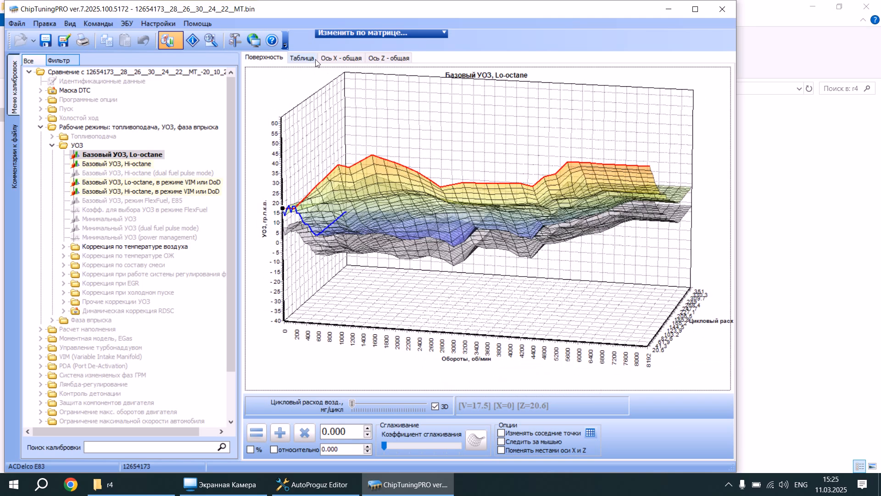
Check the corrections set in AutoProguz Editor and show the "Базовый УОЗ, Lo-octane" map as a table in ChipTuningPRO.
left_click(305, 487)
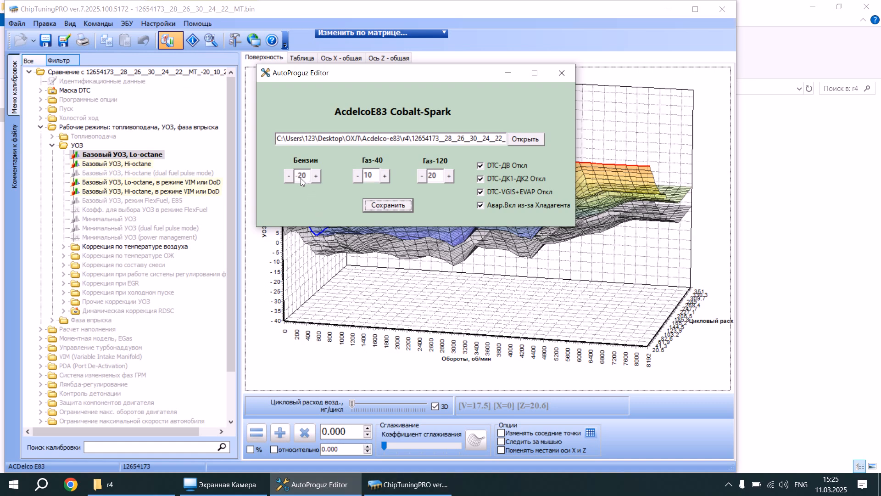
left_click(296, 267)
left_click(298, 58)
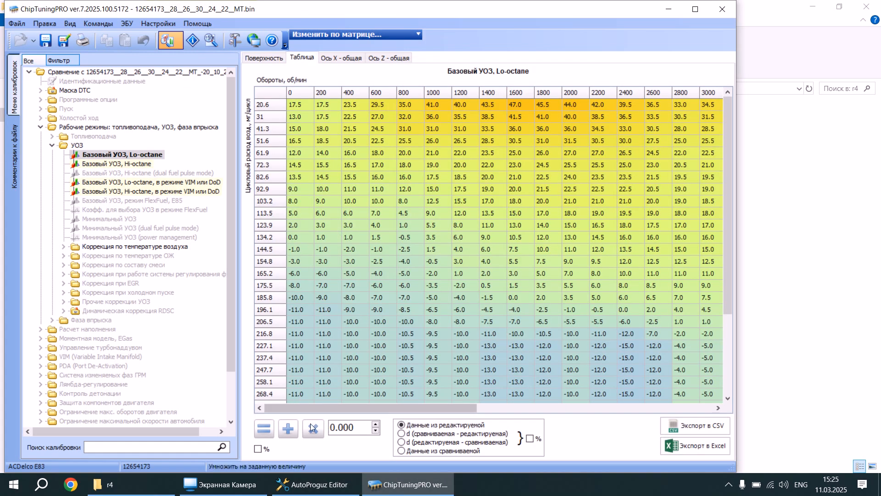
Show the "Базовый УОЗ, Lo-octane" table as d (сравниваемая - редактируемая), and view the map's surface from another angle.
left_click(425, 433)
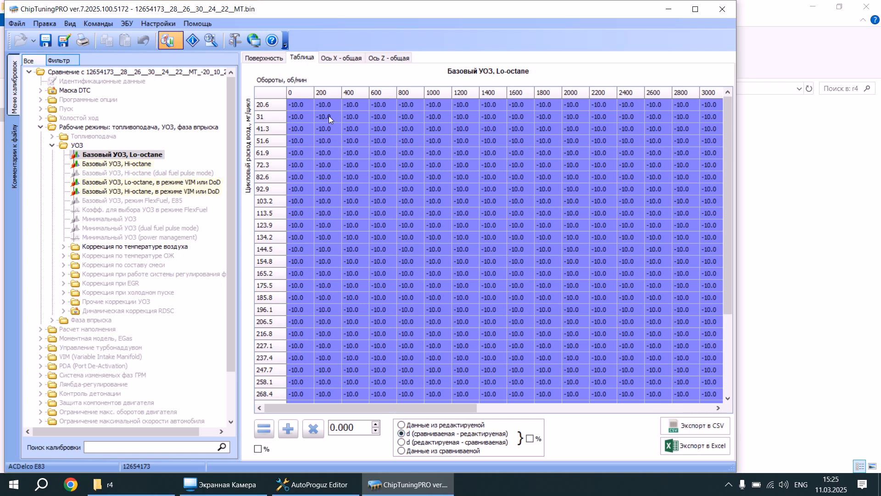
left_click(277, 58)
mouse_move(398, 261)
left_mouse_down()
mouse_move(362, 271)
mouse_move(339, 255)
mouse_move(346, 269)
mouse_move(404, 264)
mouse_move(383, 252)
left_mouse_up()
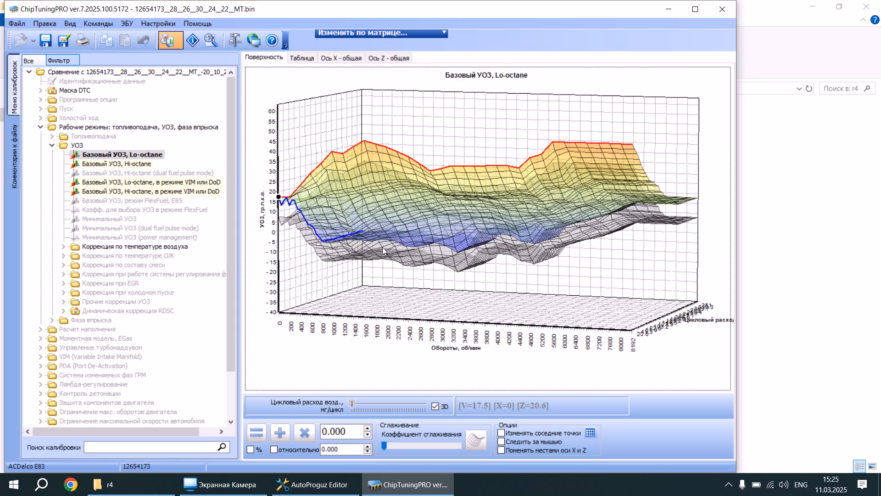
Examine the surfaces of the "Базовый УОЗ, Hi-octane" maps, with and without VIM или DoD, and compare the difference tables of the VIM and Lo-octane maps.
left_click(124, 164)
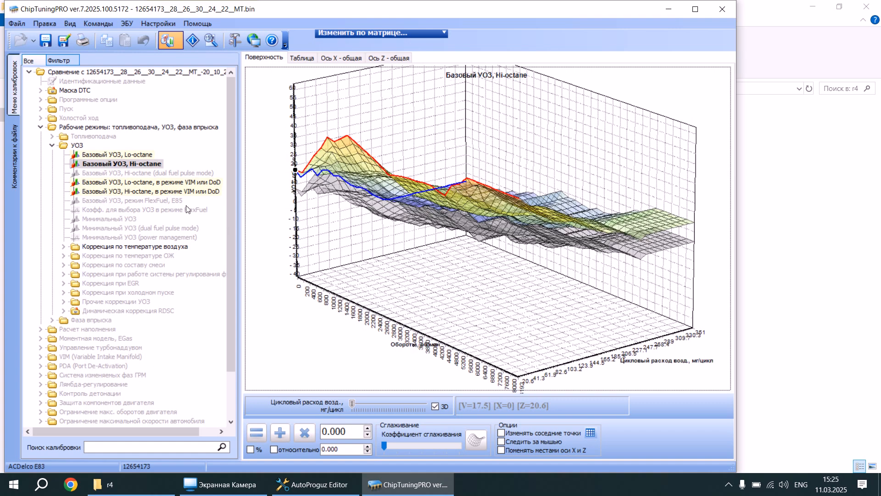
left_click(192, 191)
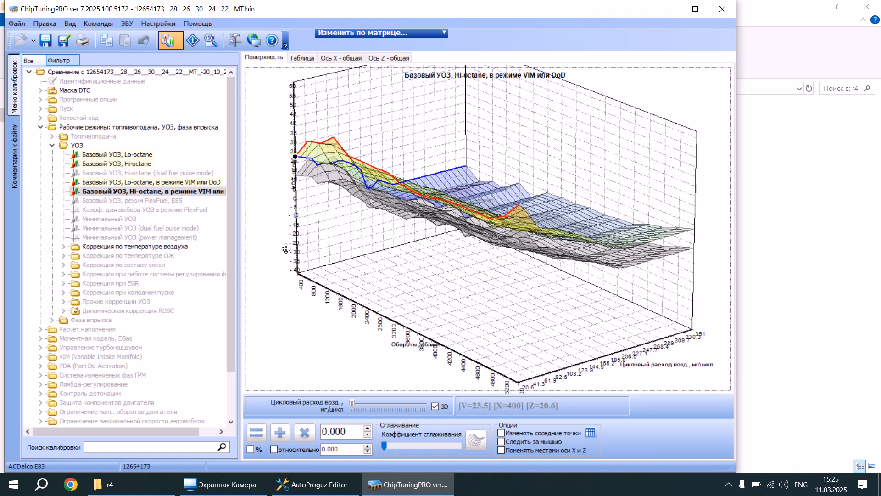
left_click(307, 60)
left_click(189, 191)
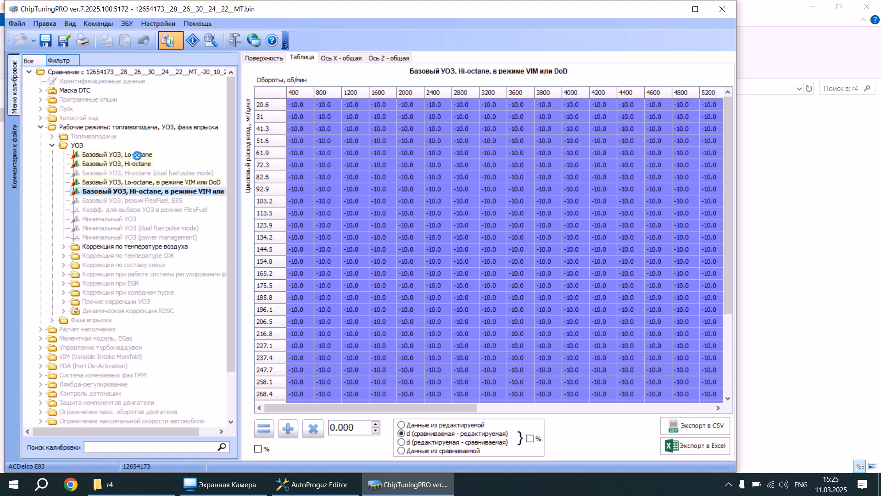
left_click(137, 155)
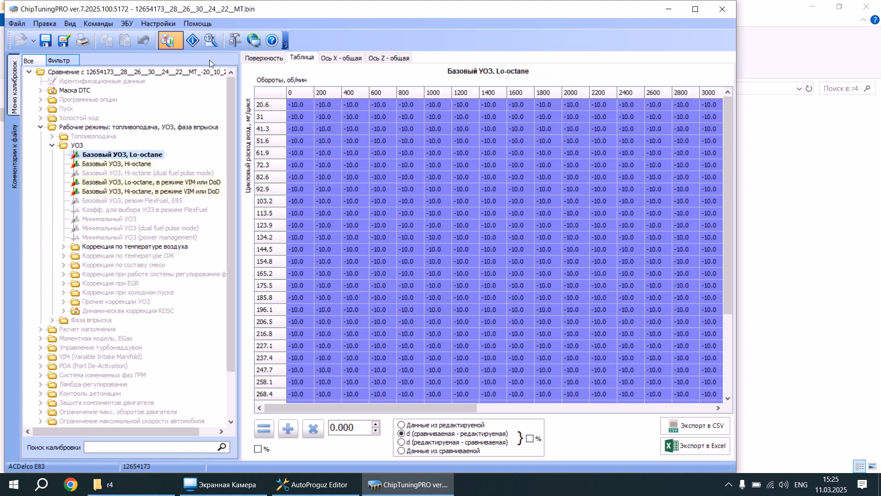
Open "Базовая величина коррекции УОЗ по температуре воздуха" and view its table with the edited file's data and with the compared file's data.
double_click(154, 246)
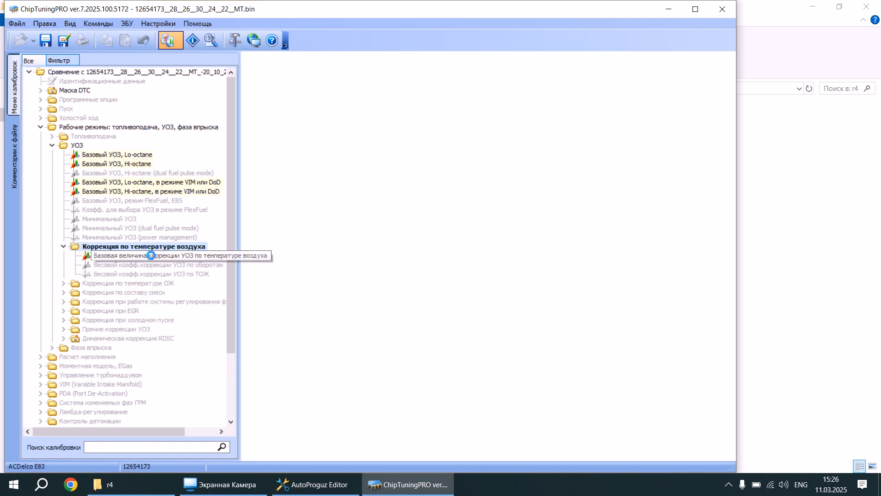
left_click(150, 255)
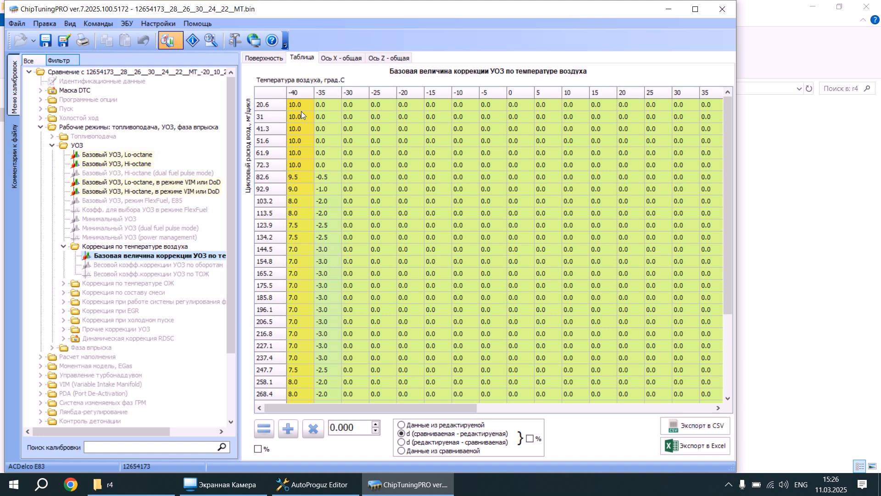
left_click(428, 427)
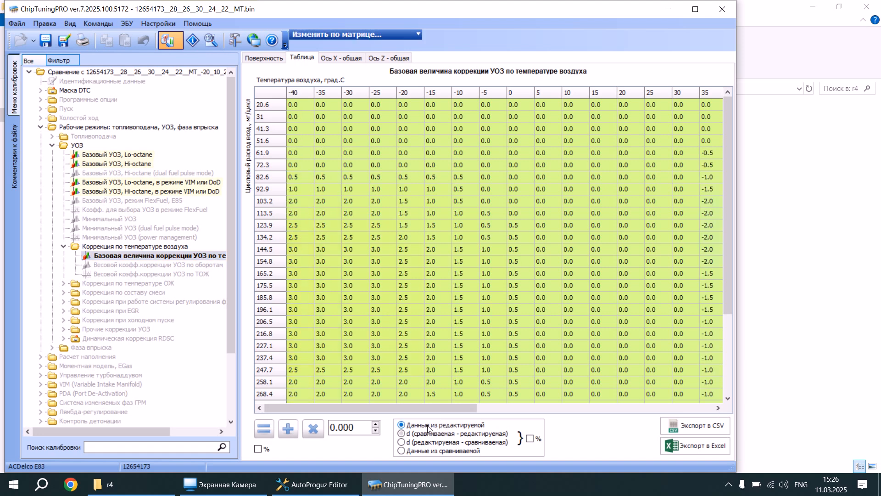
left_click(423, 450)
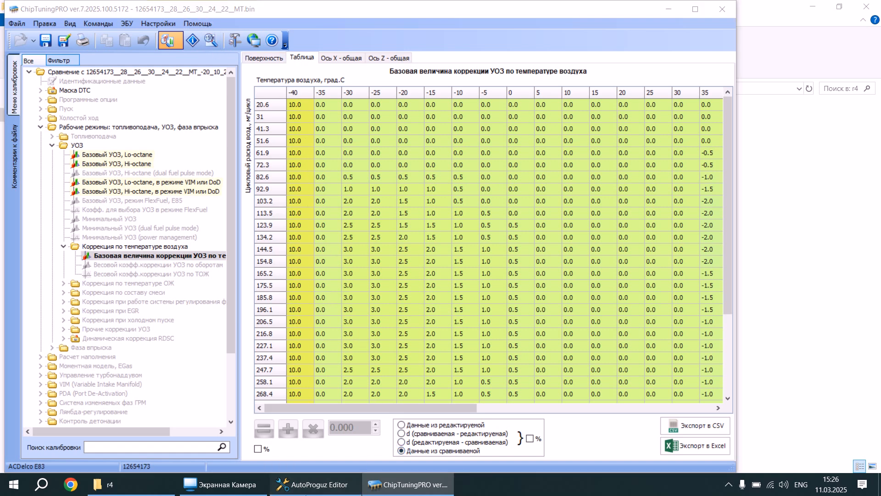
Check the gas corrections in AutoProguz Editor against the whole -40 °C column of the air temperature correction table in ChipTuningPRO.
left_click(315, 484)
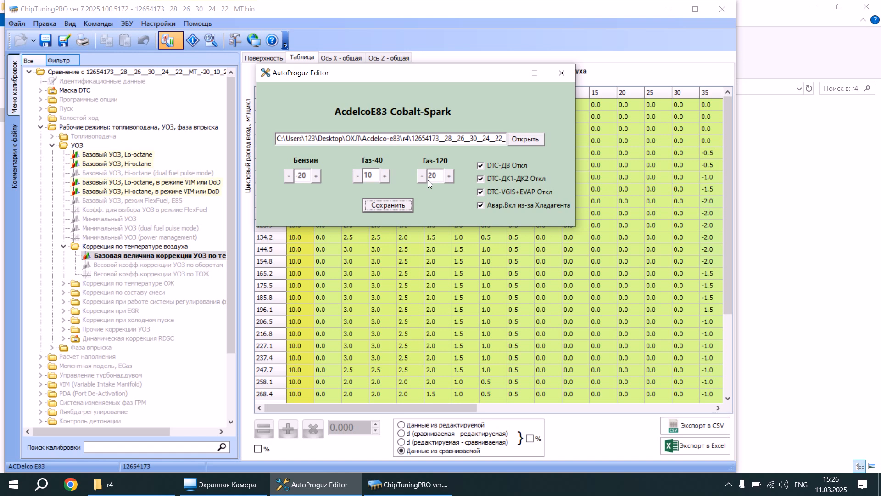
left_click(348, 280)
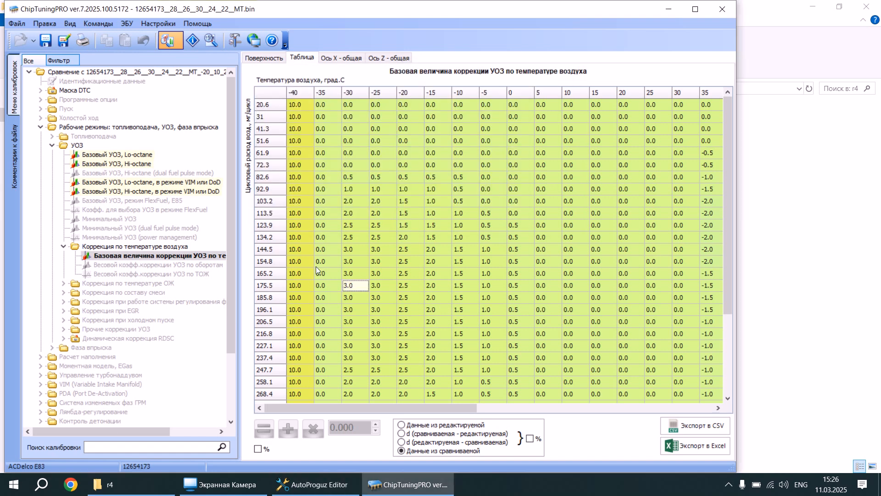
left_click_drag(302, 102, 314, 436)
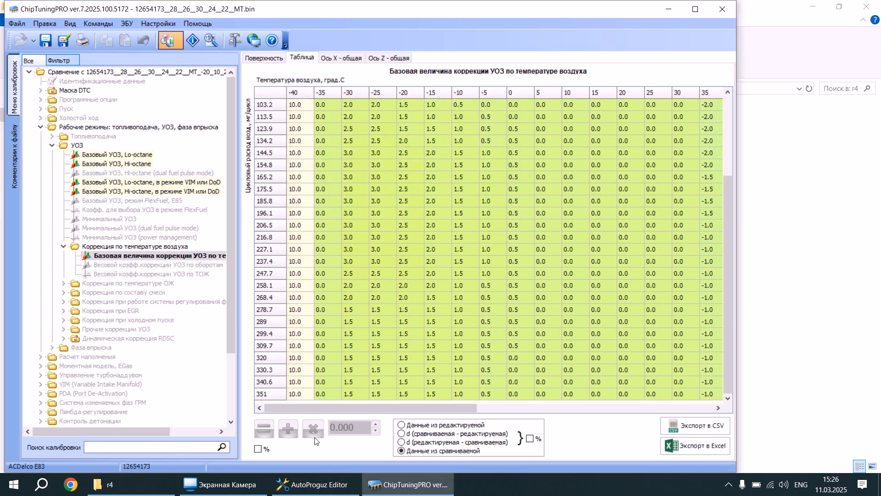
Examine the 100 to 120 °C columns of the compared file's air temperature correction table.
left_click(701, 361)
left_click(703, 408)
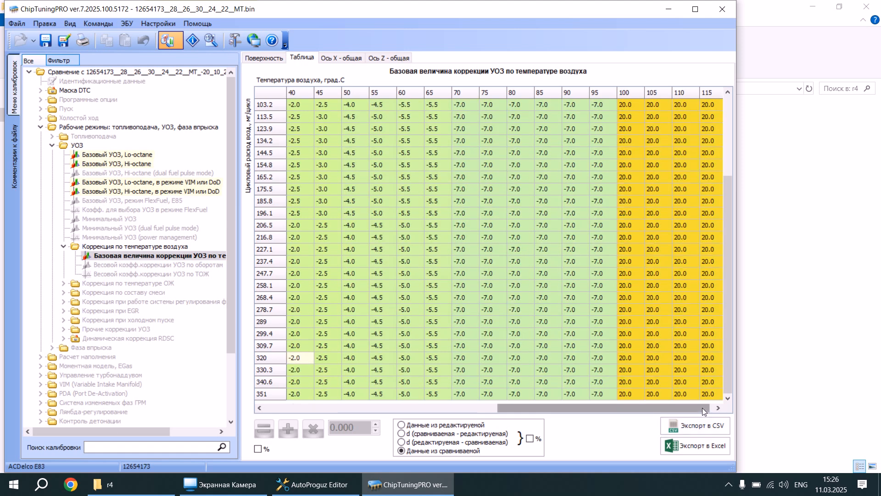
left_click_drag(713, 396, 583, 113)
left_click(577, 103)
left_click(684, 105)
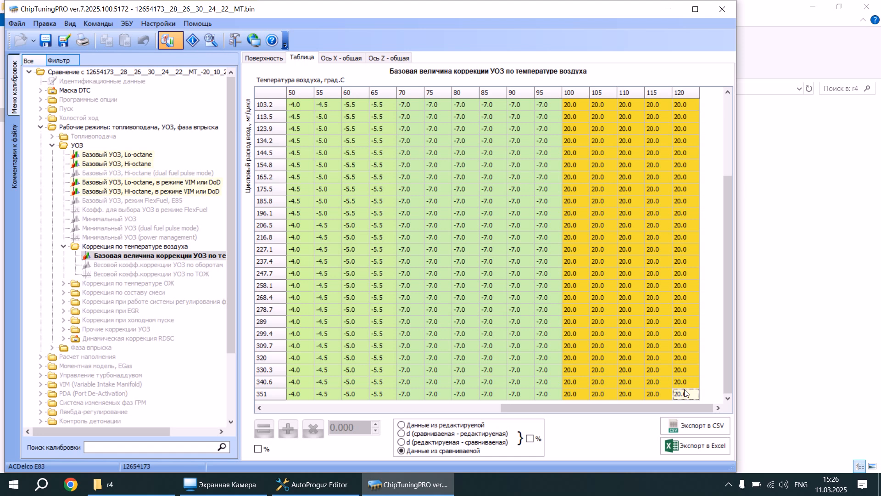
scroll(626, 205, "up", 1)
scroll(626, 205, "up", 2)
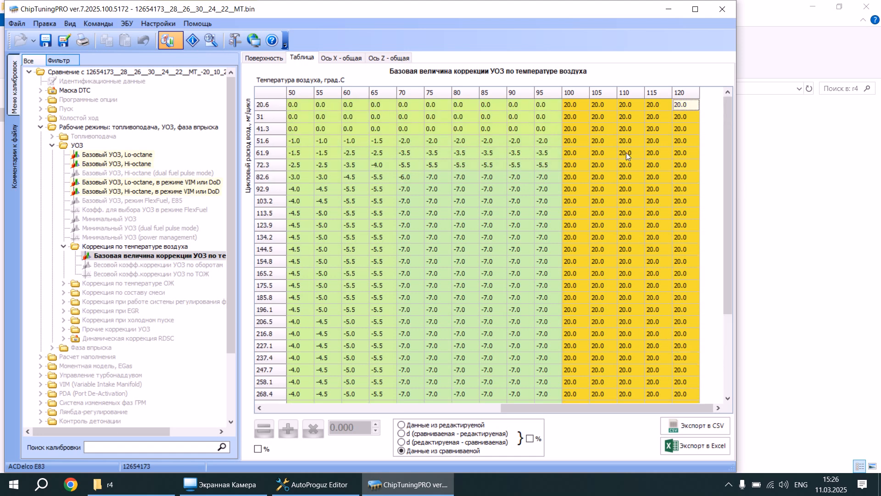
left_click_drag(577, 103, 695, 394)
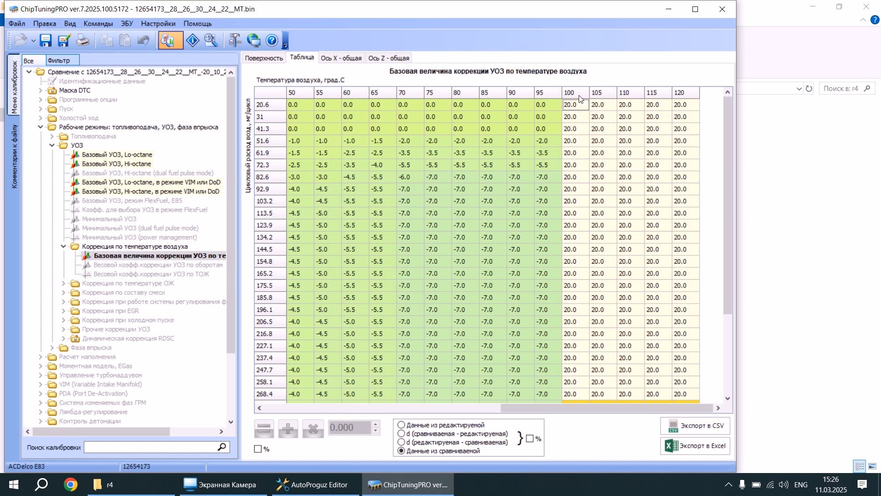
Highlight the 100 to 120 °C columns of the air temperature correction table from the 20.6 row through the 351 row.
left_click(591, 144)
key("Up")
key("Up")
key("Up")
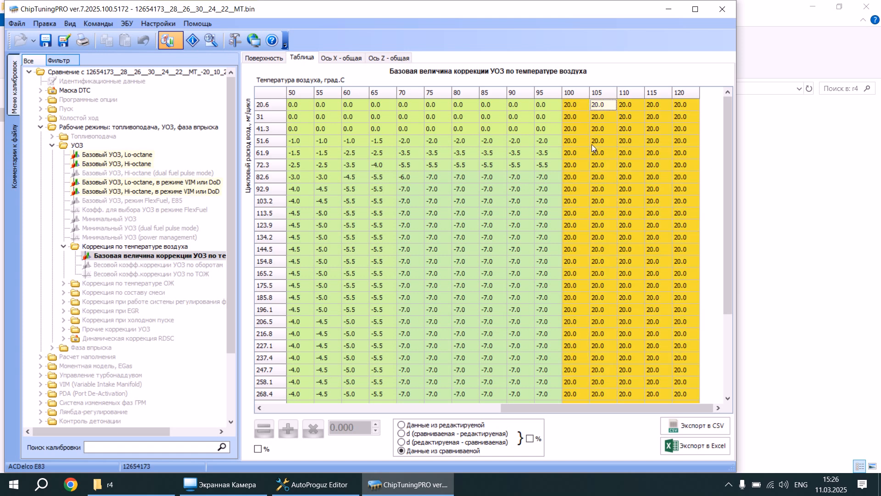
key("Left")
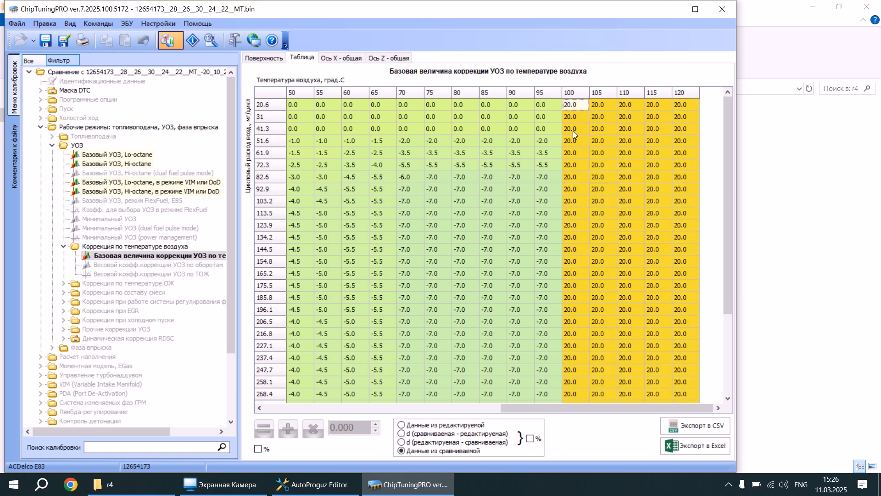
left_click(567, 105)
left_click_drag(579, 116, 685, 422)
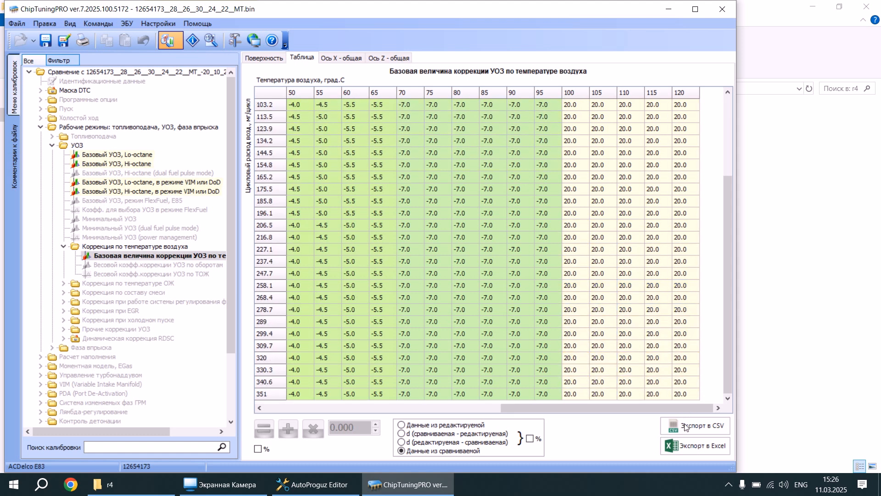
left_click(731, 138)
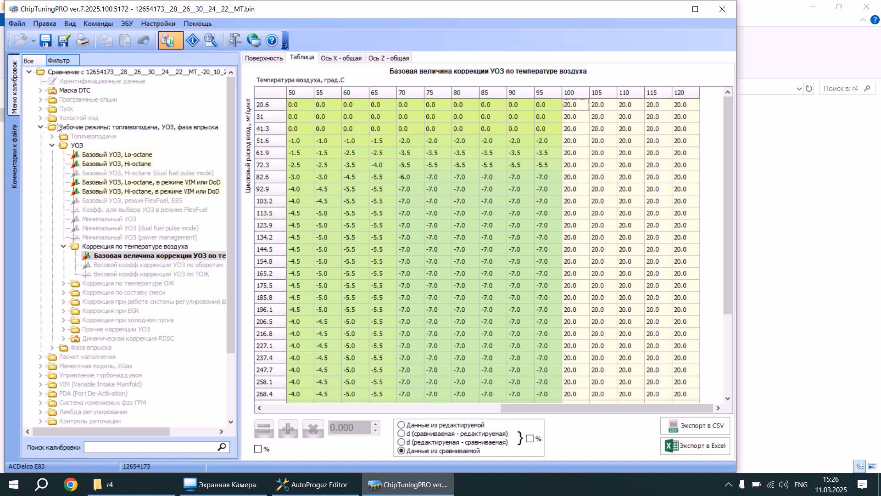
Collapse the operating modes group and review the compared DTC states in the Маска DTC list.
left_click(40, 127)
left_click(41, 91)
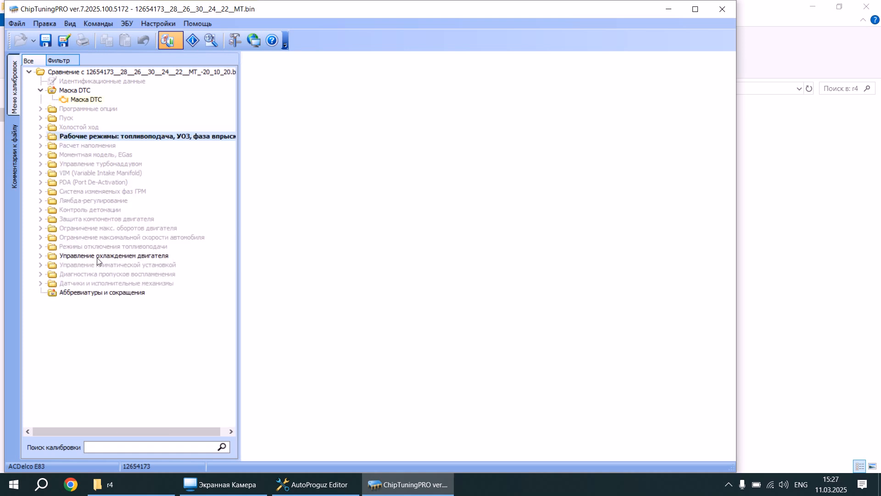
left_click(87, 99)
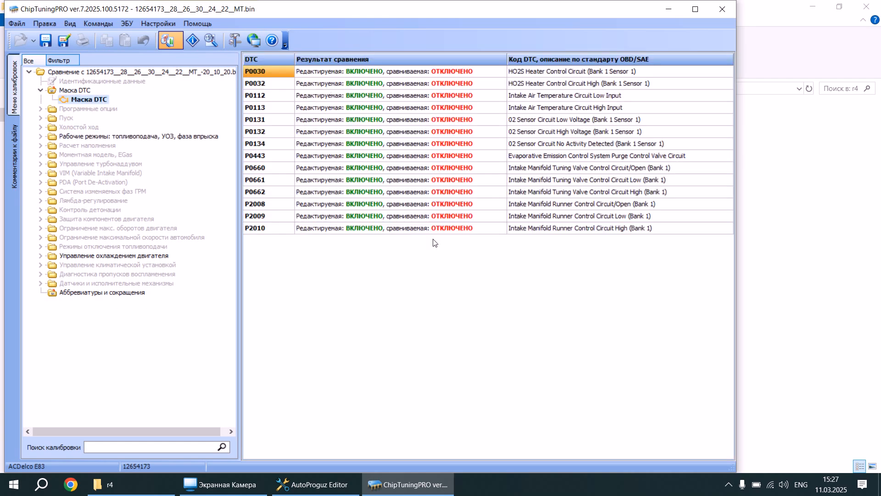
left_click(54, 109)
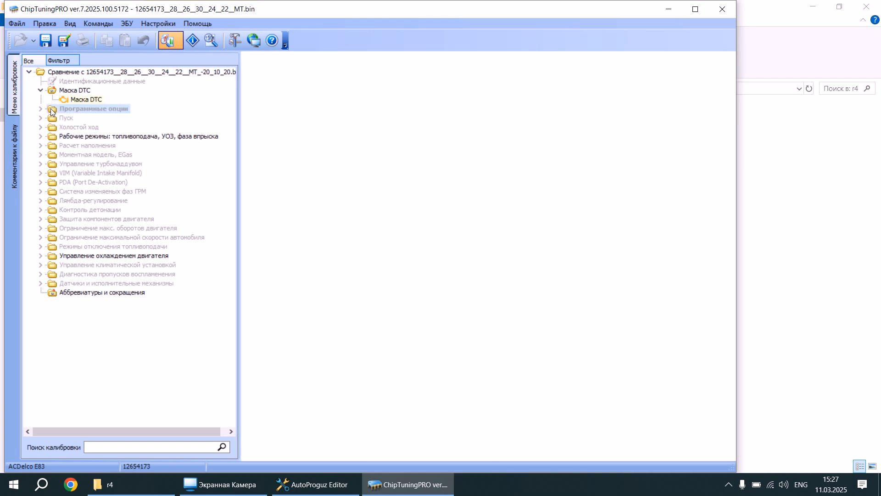
left_click(73, 136)
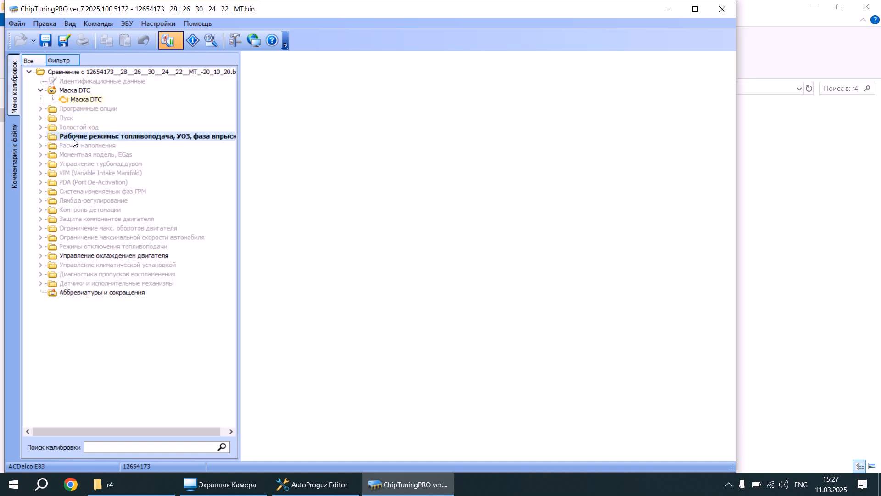